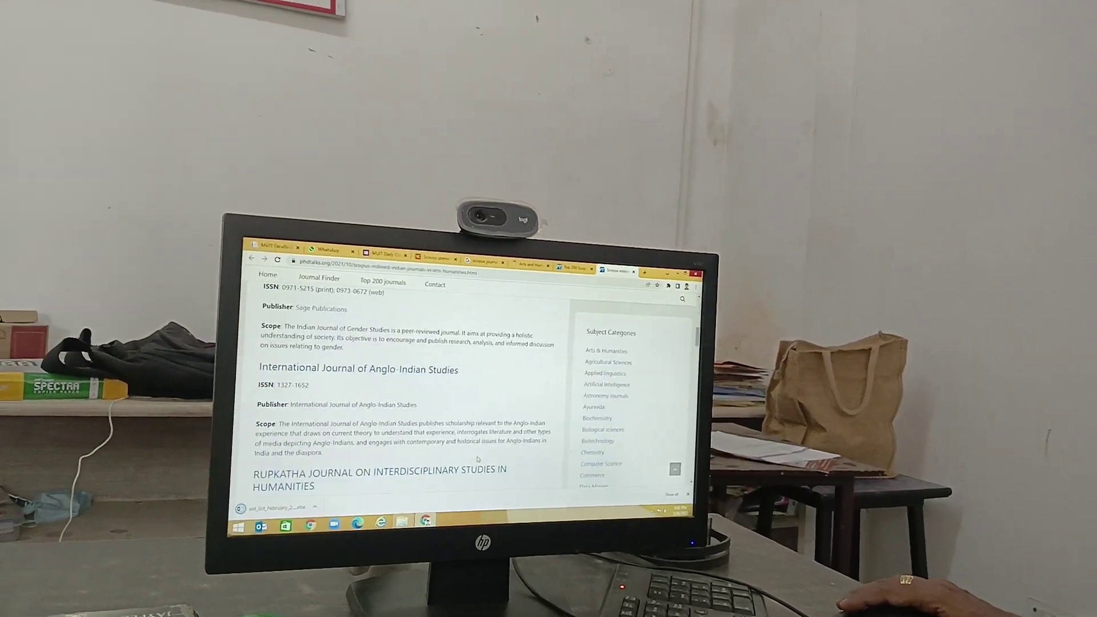
{"action": "scroll", "coordinate": [477, 460], "scroll_direction": "down", "scroll_amount": 2}
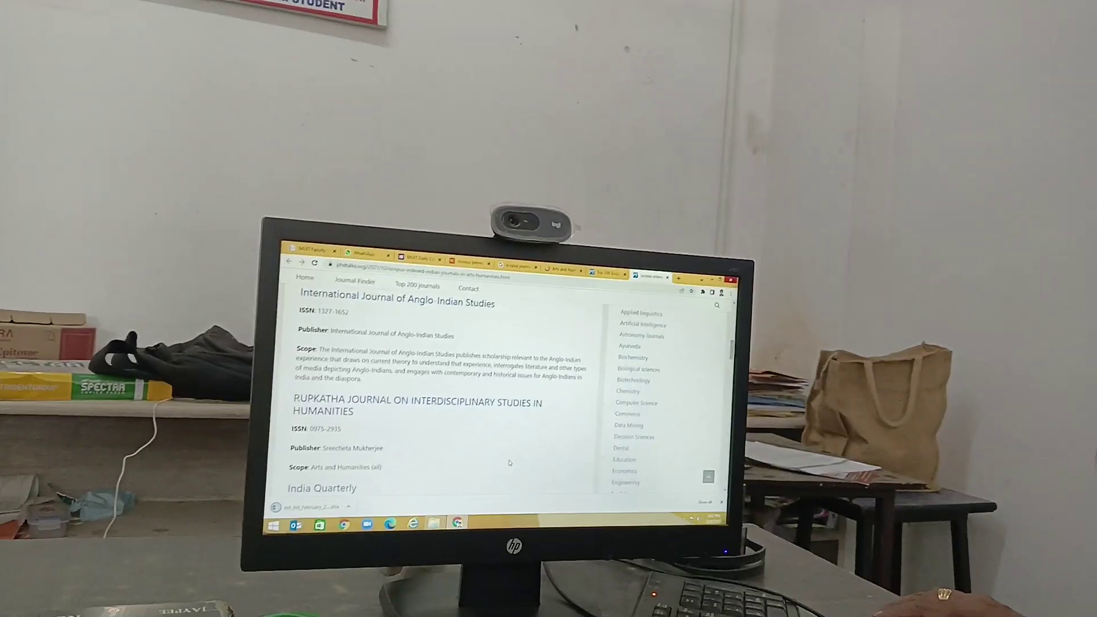
{"action": "scroll", "coordinate": [509, 463], "scroll_direction": "down", "scroll_amount": 2}
{"action": "scroll", "coordinate": [534, 428], "scroll_direction": "down", "scroll_amount": 1}
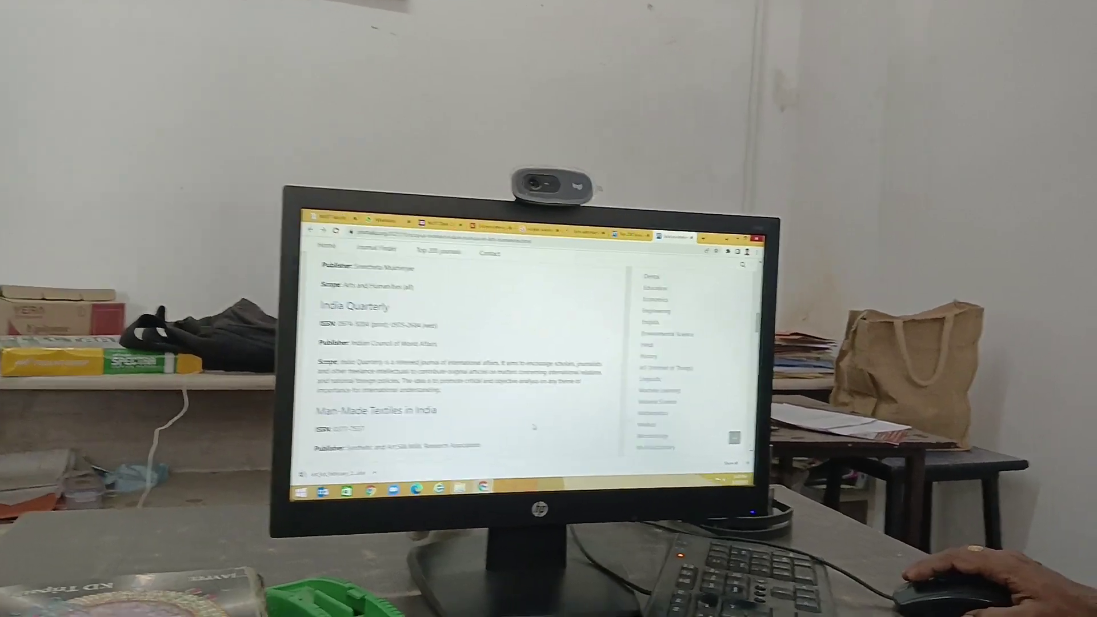
{"action": "scroll", "coordinate": [534, 427], "scroll_direction": "up", "scroll_amount": 2}
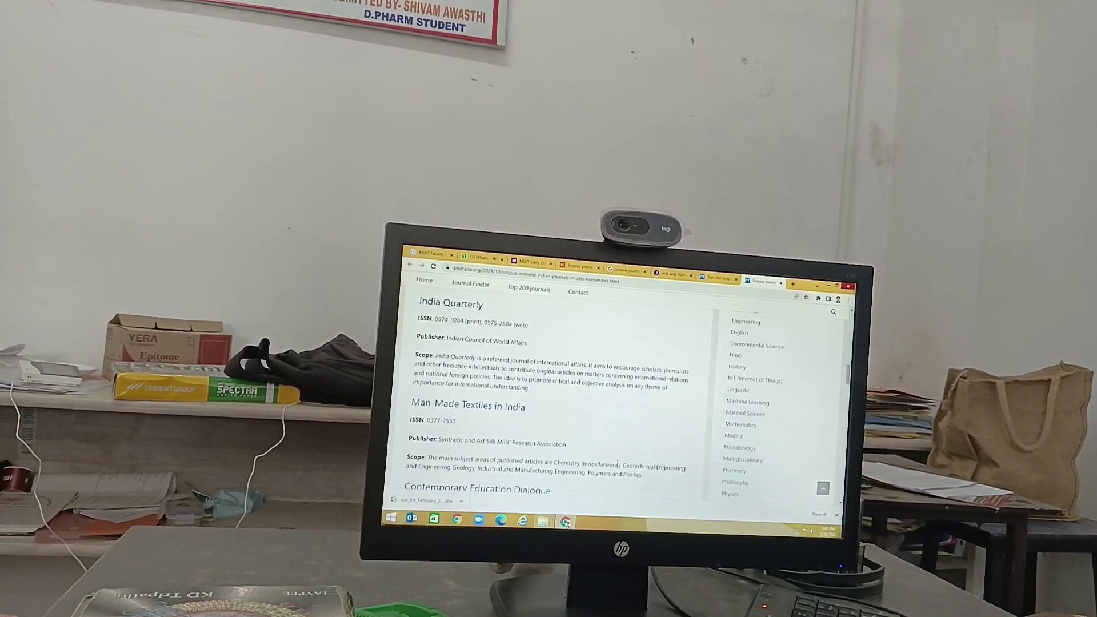
{"action": "scroll", "coordinate": [615, 463], "scroll_direction": "down", "scroll_amount": 2}
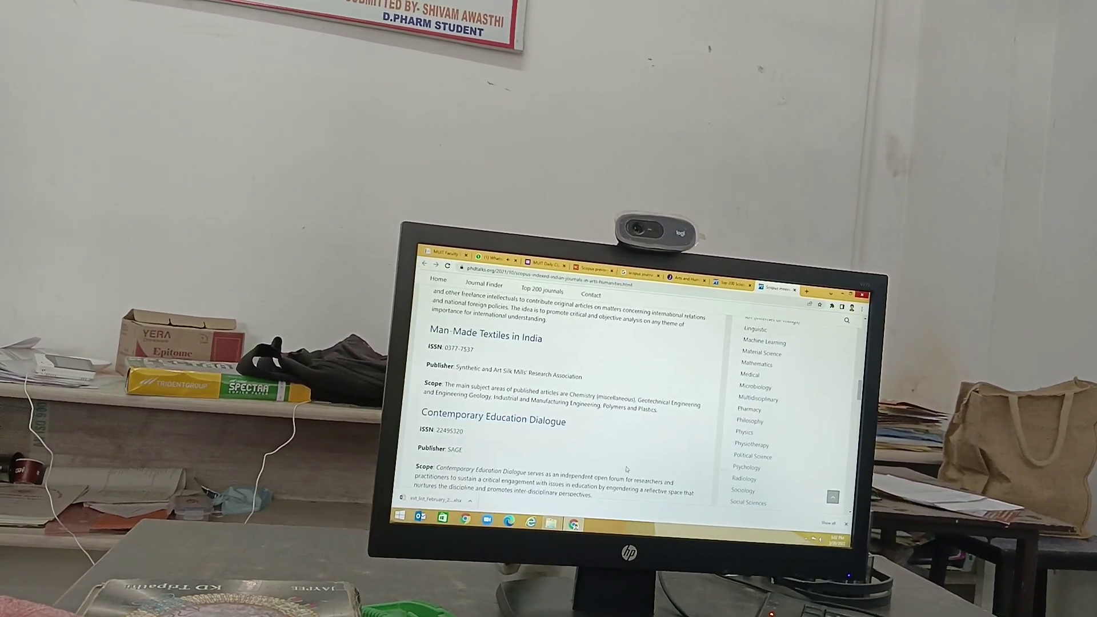
{"action": "scroll", "coordinate": [617, 469], "scroll_direction": "down", "scroll_amount": 2}
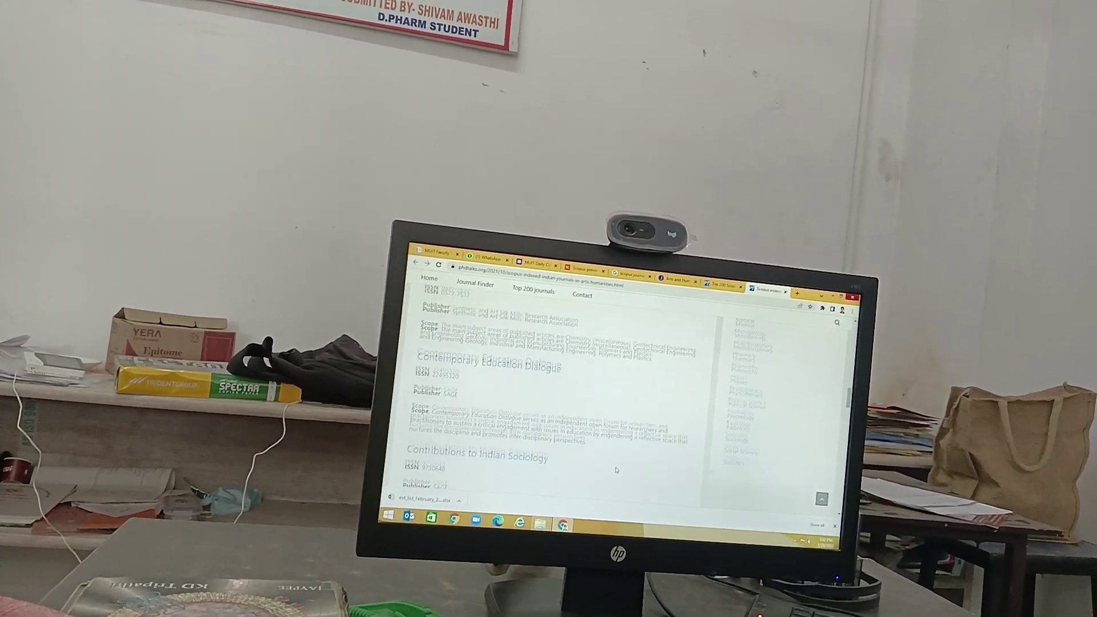
{"action": "scroll", "coordinate": [615, 470], "scroll_direction": "down", "scroll_amount": 2}
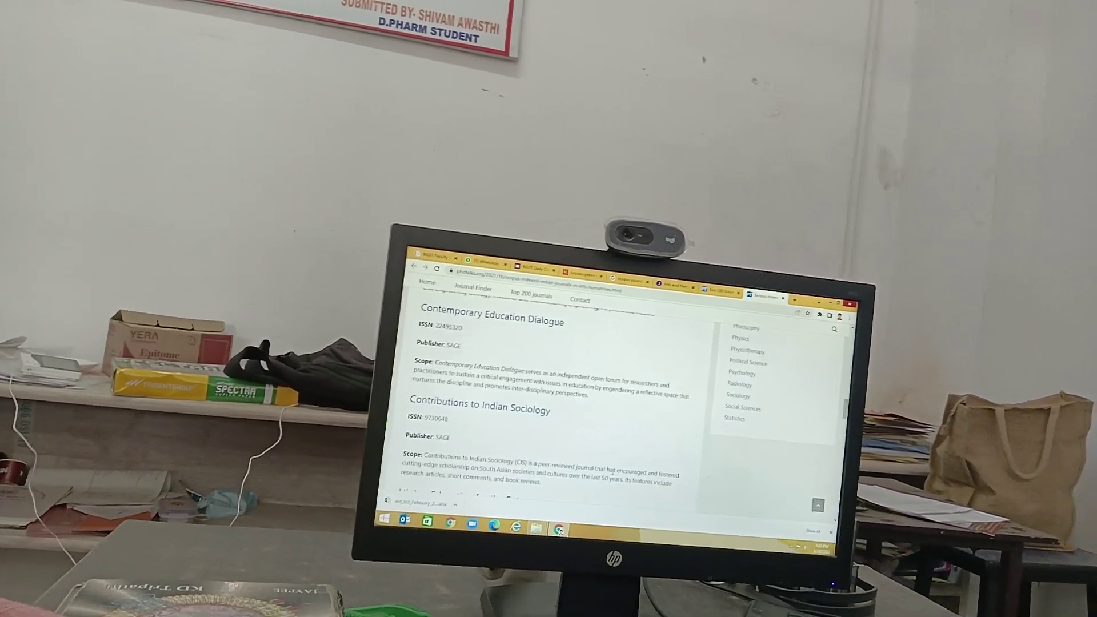
{"action": "scroll", "coordinate": [610, 469], "scroll_direction": "down", "scroll_amount": 2}
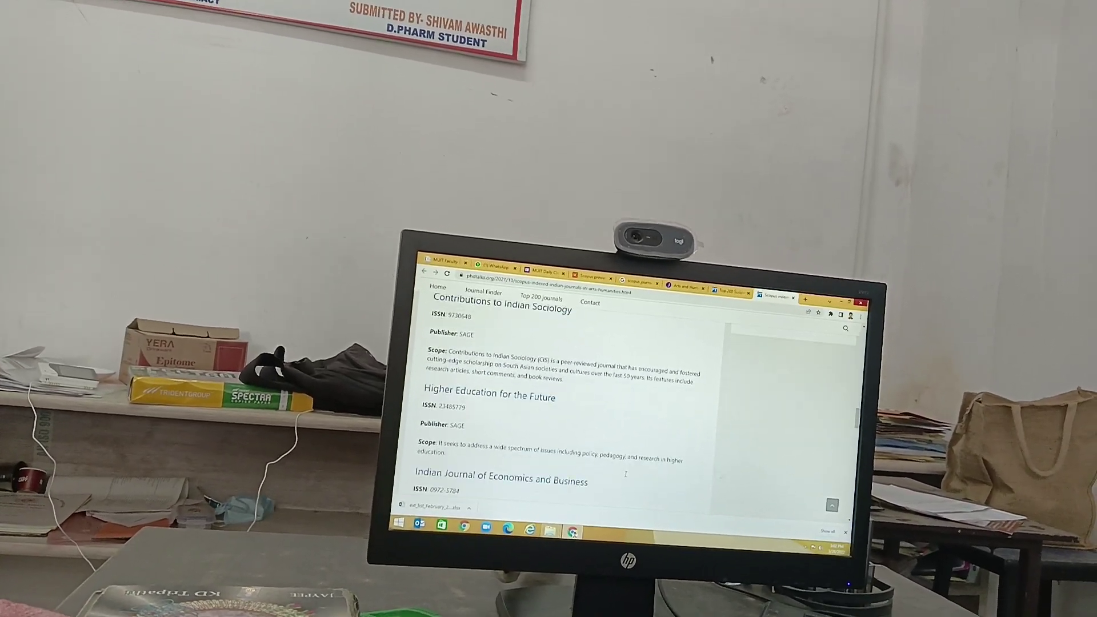
{"action": "scroll", "coordinate": [624, 473], "scroll_direction": "down", "scroll_amount": 2}
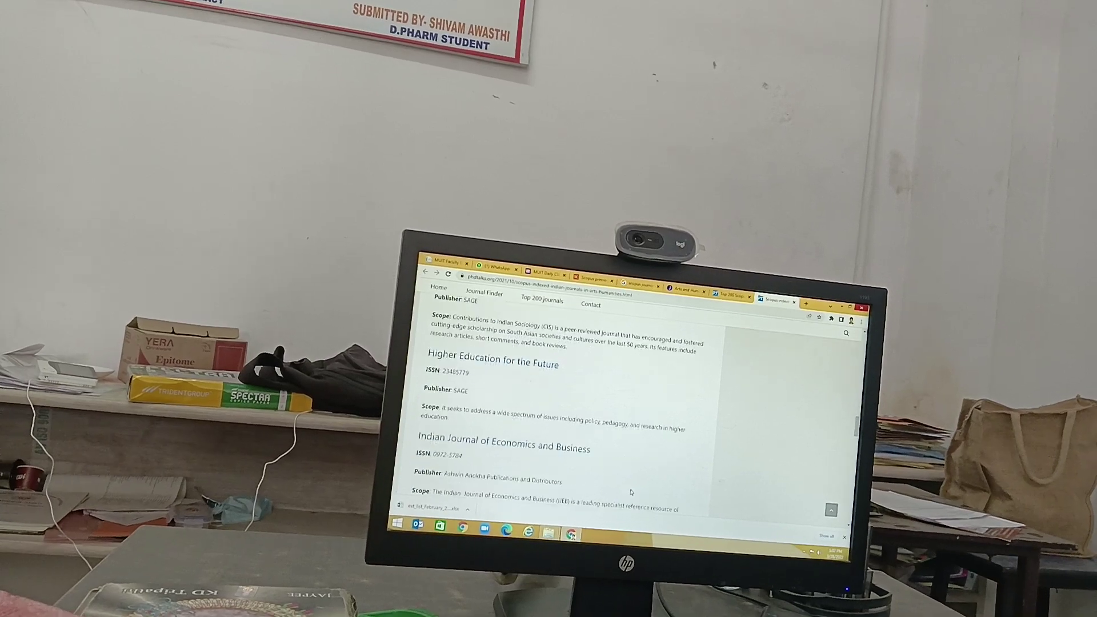
{"action": "scroll", "coordinate": [630, 491], "scroll_direction": "down", "scroll_amount": 2}
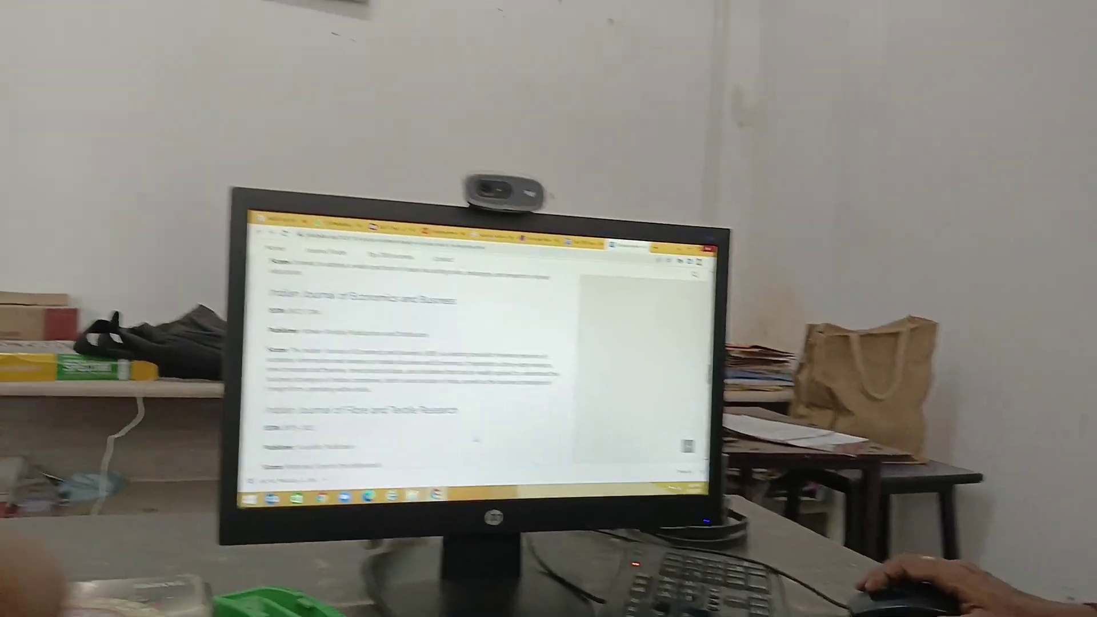
{"action": "scroll", "coordinate": [476, 440], "scroll_direction": "up", "scroll_amount": 5}
{"action": "scroll", "coordinate": [477, 441], "scroll_direction": "up", "scroll_amount": 5}
{"action": "scroll", "coordinate": [486, 395], "scroll_direction": "up", "scroll_amount": 5}
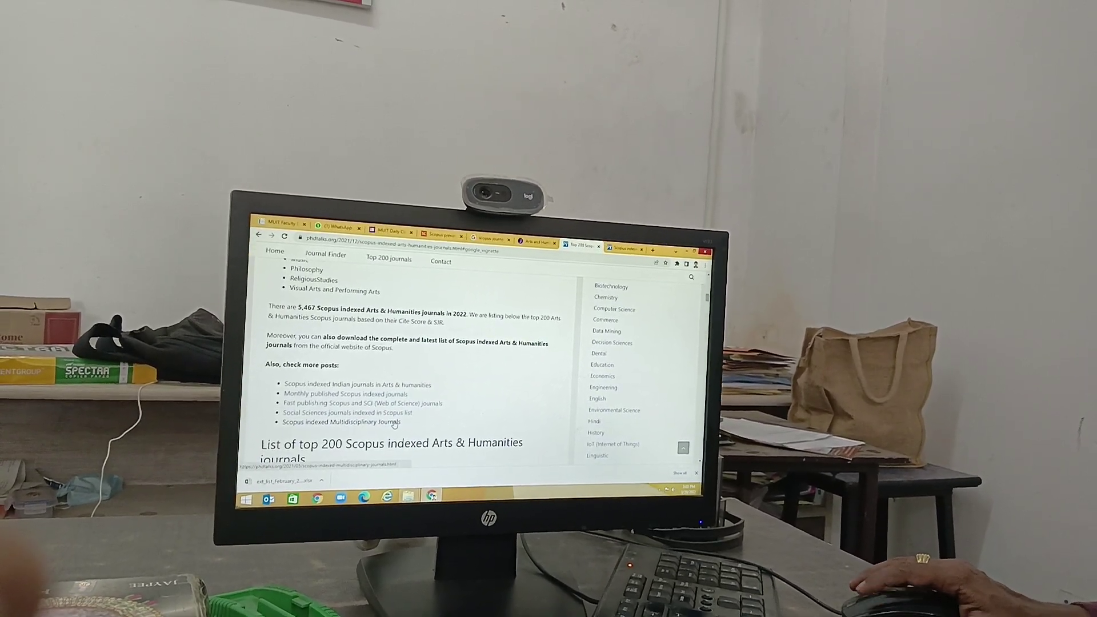
Follow the link to the Scopus indexed Multidisciplinary Journals 2022 post
{"action": "left_click", "coordinate": [394, 422]}
Dismiss the full-page vignette ad covering the Multidisciplinary Journals post
{"action": "left_click", "coordinate": [517, 393]}
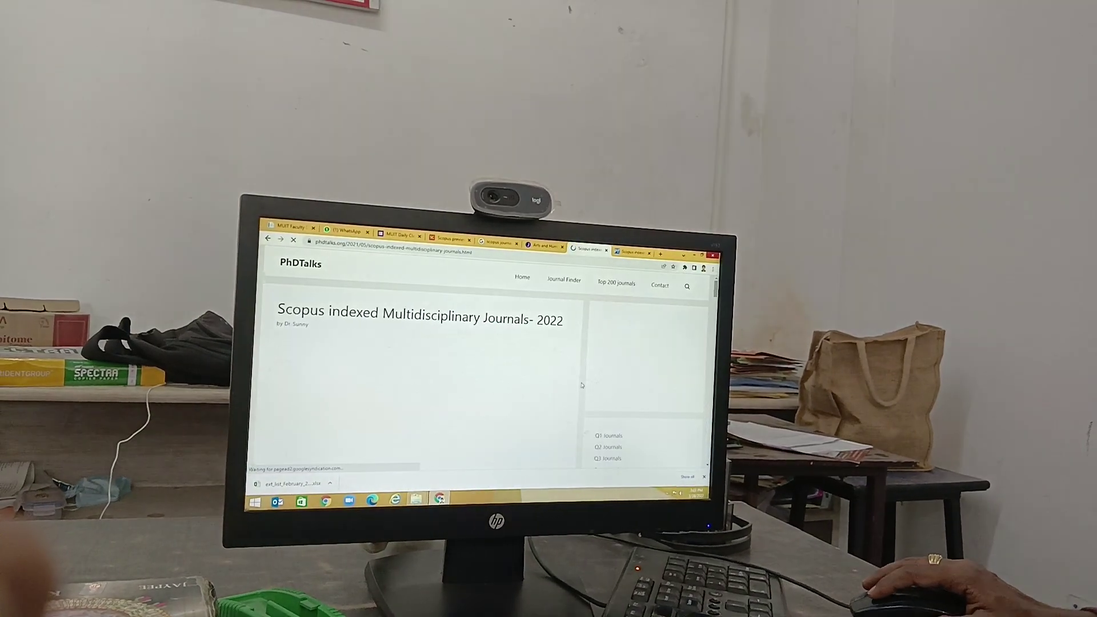
{"action": "scroll", "coordinate": [580, 381], "scroll_direction": "down", "scroll_amount": 3}
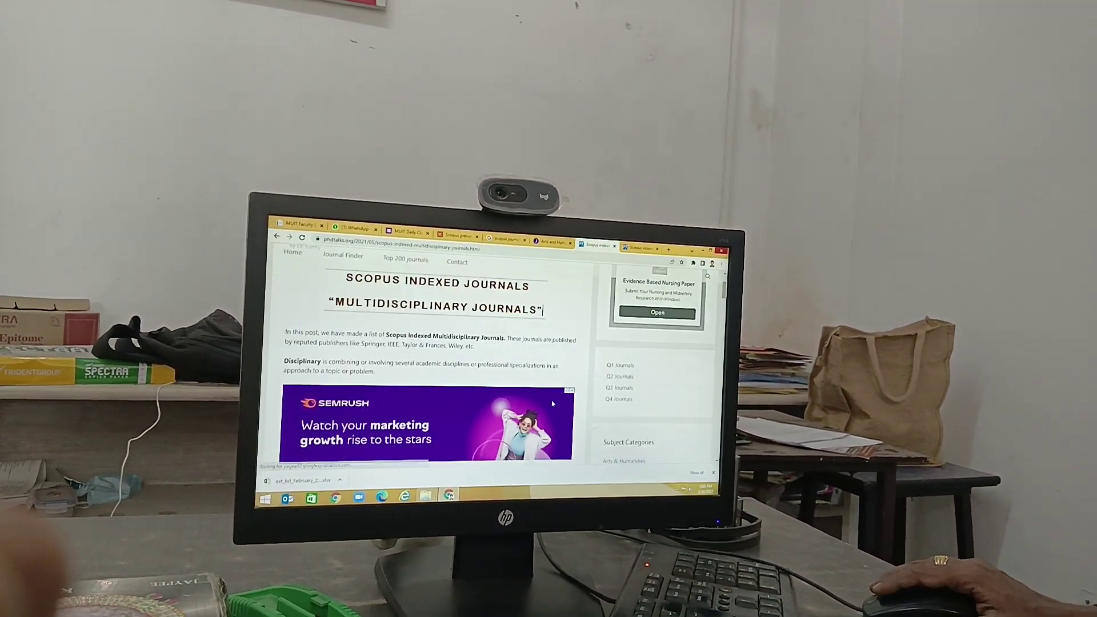
{"action": "scroll", "coordinate": [553, 403], "scroll_direction": "down", "scroll_amount": 2}
{"action": "scroll", "coordinate": [553, 402], "scroll_direction": "down", "scroll_amount": 1}
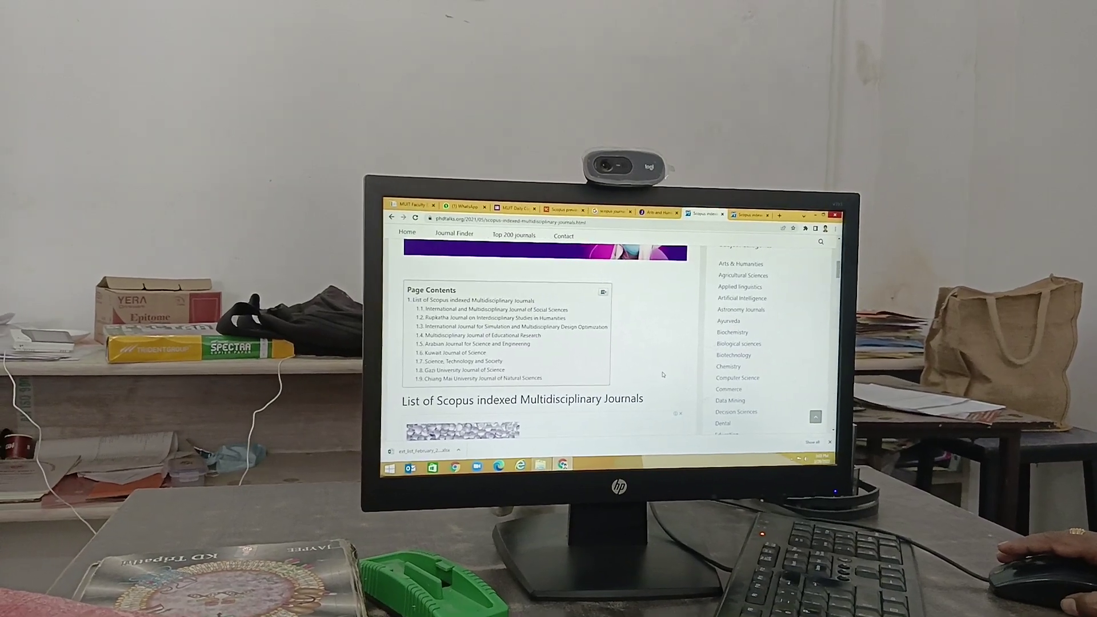
{"action": "scroll", "coordinate": [658, 373], "scroll_direction": "down", "scroll_amount": 2}
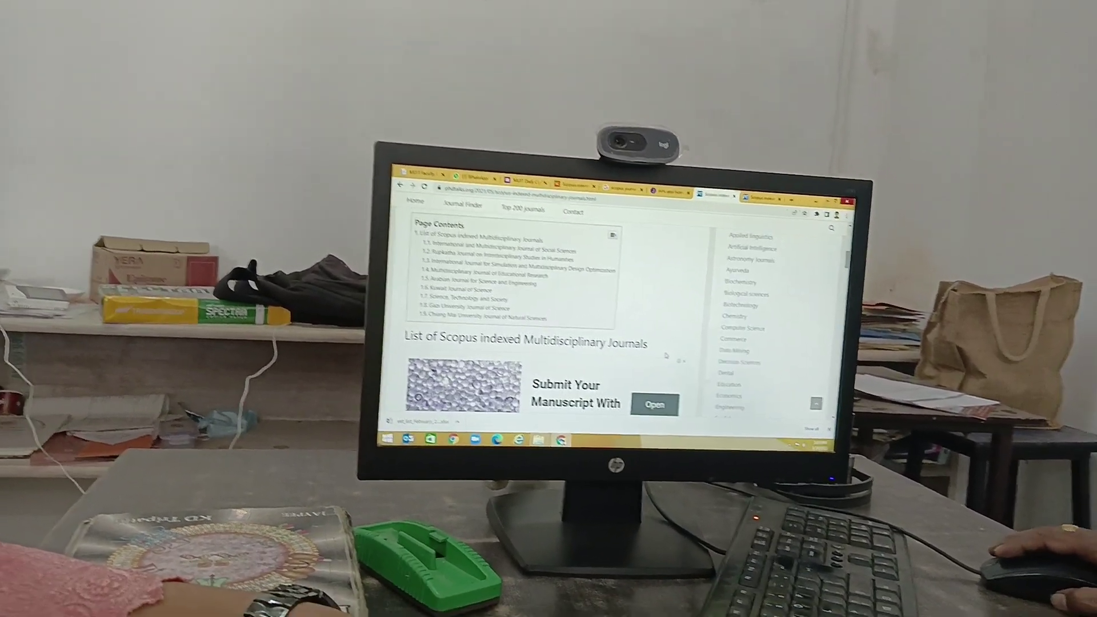
{"action": "scroll", "coordinate": [660, 360], "scroll_direction": "down", "scroll_amount": 2}
{"action": "scroll", "coordinate": [663, 351], "scroll_direction": "down", "scroll_amount": 2}
{"action": "scroll", "coordinate": [627, 364], "scroll_direction": "down", "scroll_amount": 1}
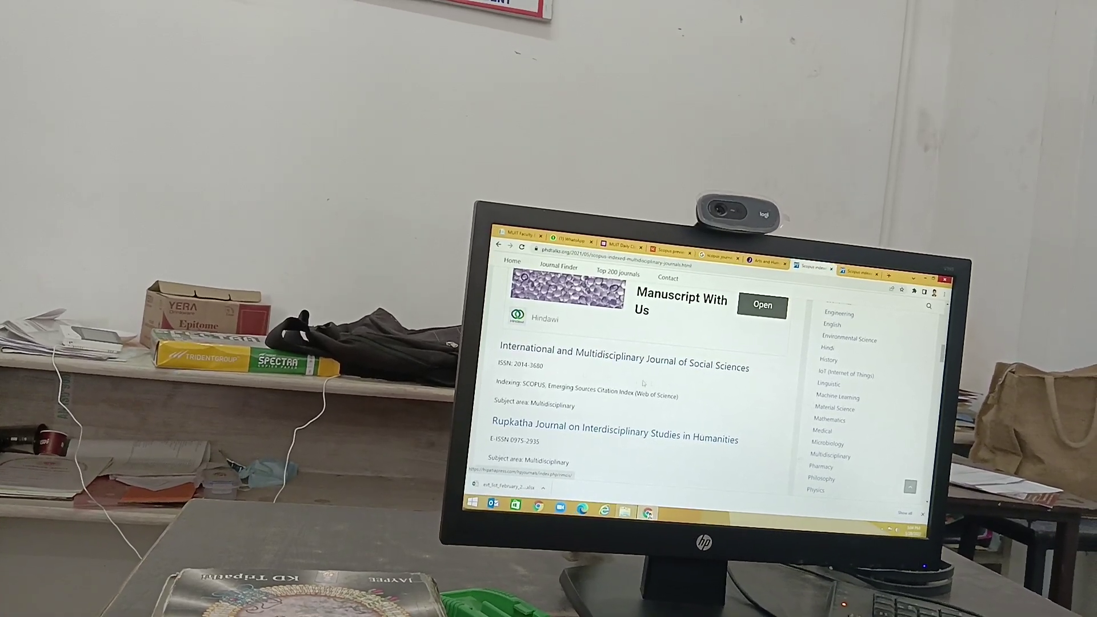
Launch the International and Multidisciplinary Journal of Social Sciences site (ISSN 2014-3680) in a new tab
{"action": "double_click", "coordinate": [522, 370]}
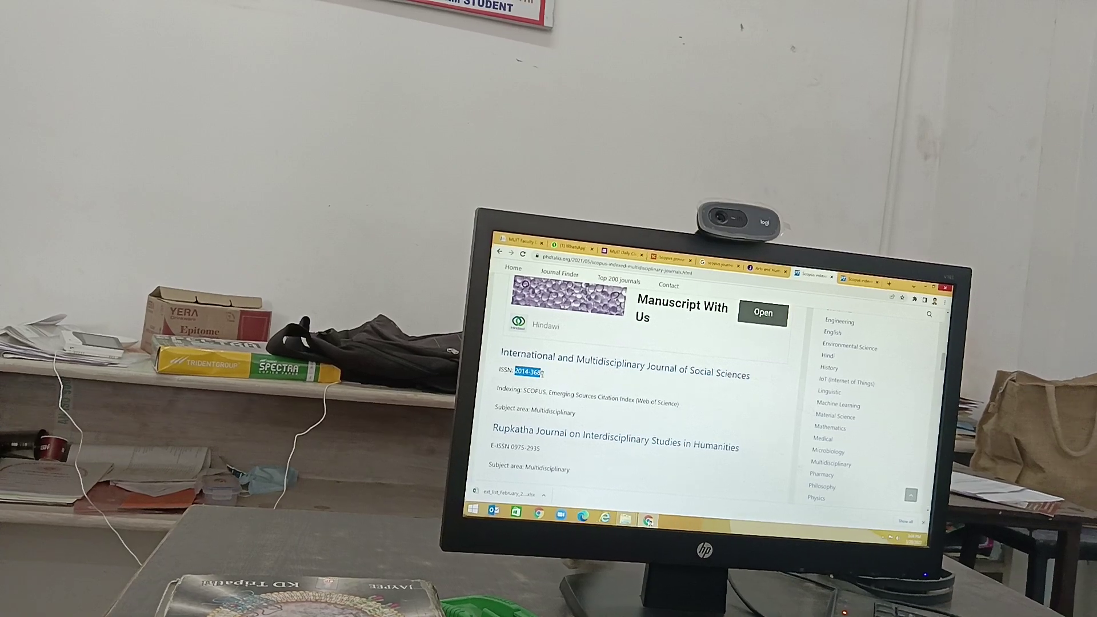
{"action": "right_click", "coordinate": [522, 369]}
{"action": "left_click", "coordinate": [549, 387]}
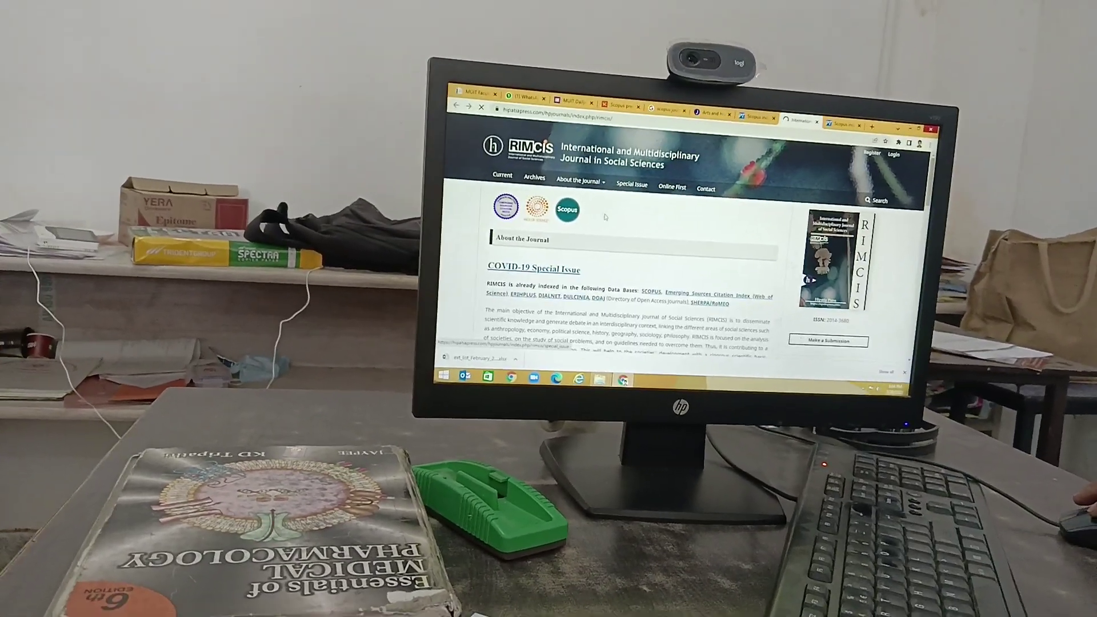
{"action": "scroll", "coordinate": [698, 239], "scroll_direction": "down", "scroll_amount": 3}
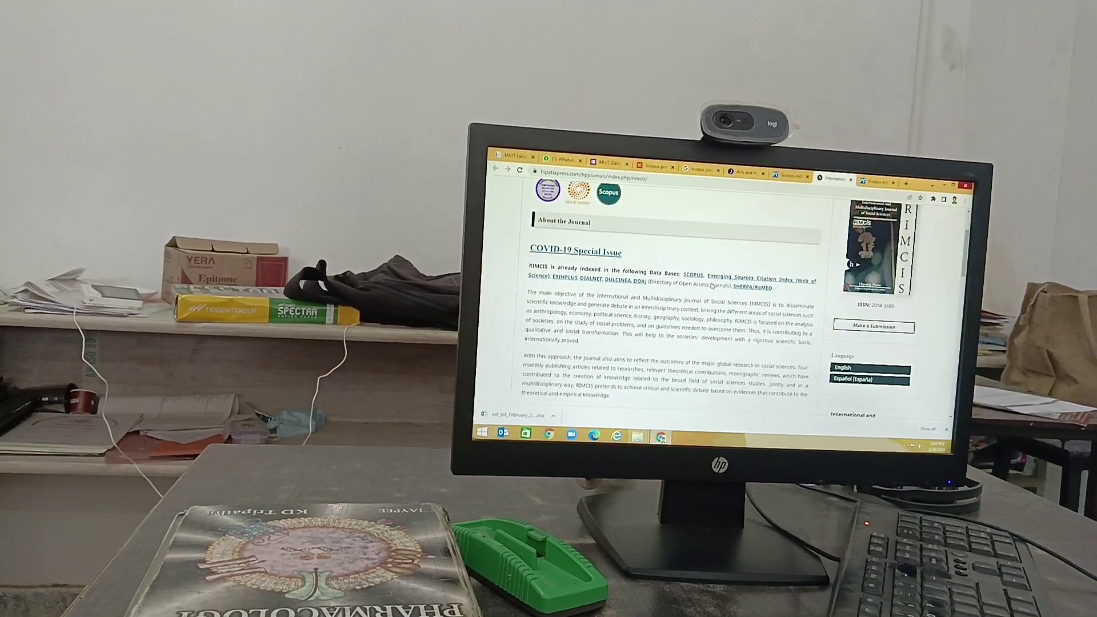
{"action": "scroll", "coordinate": [715, 290], "scroll_direction": "down", "scroll_amount": 2}
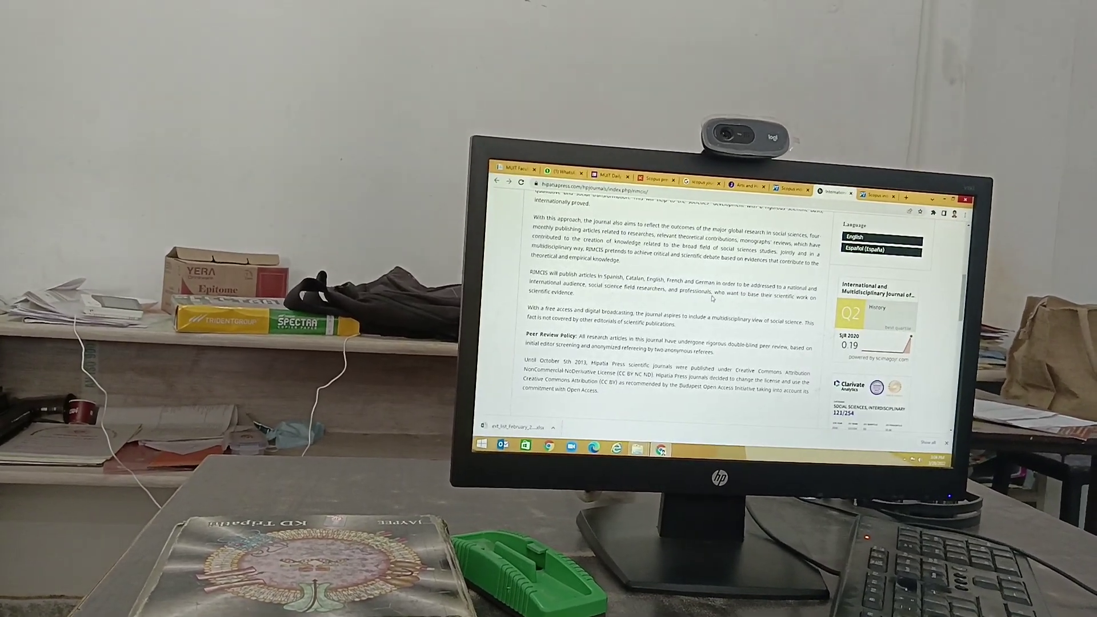
{"action": "scroll", "coordinate": [708, 300], "scroll_direction": "down", "scroll_amount": 2}
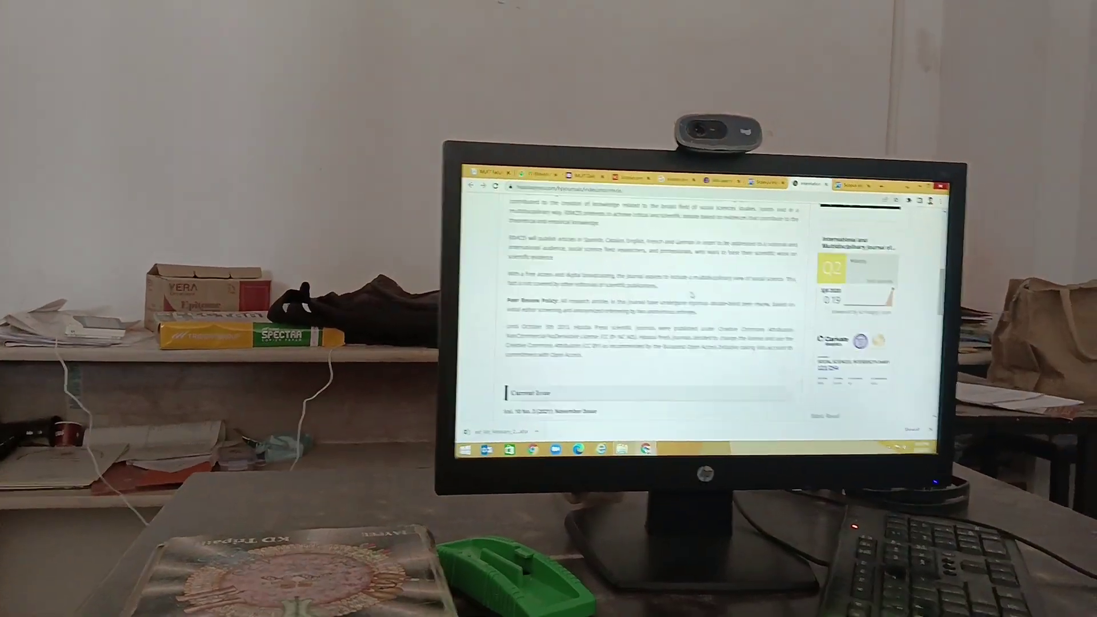
{"action": "scroll", "coordinate": [675, 290], "scroll_direction": "up", "scroll_amount": 7}
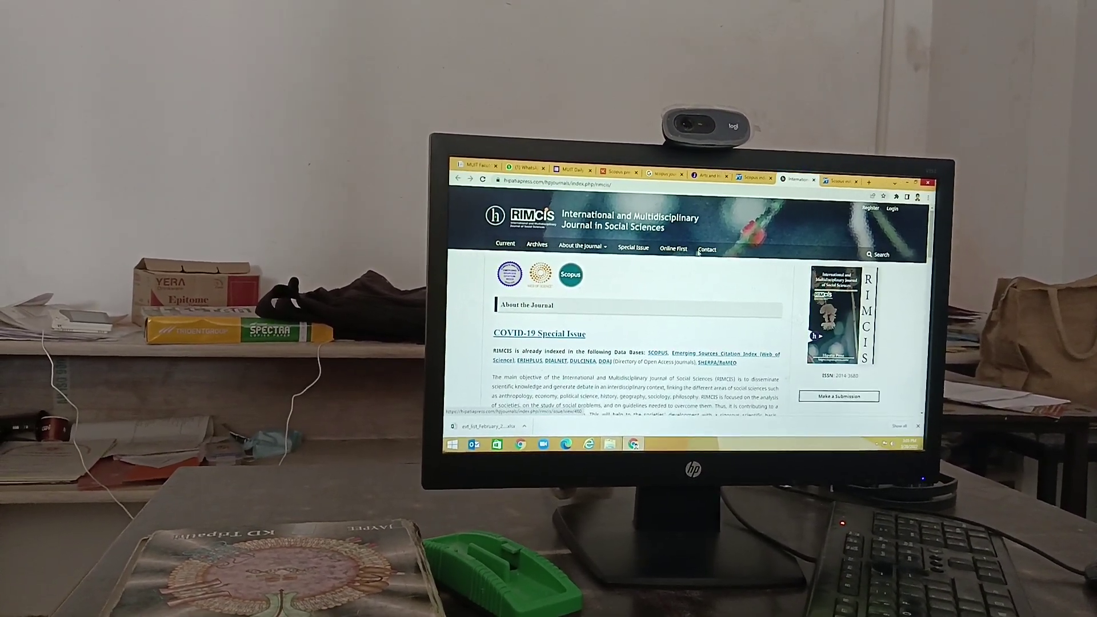
{"action": "scroll", "coordinate": [717, 296], "scroll_direction": "down", "scroll_amount": 3}
{"action": "scroll", "coordinate": [717, 297], "scroll_direction": "down", "scroll_amount": 3}
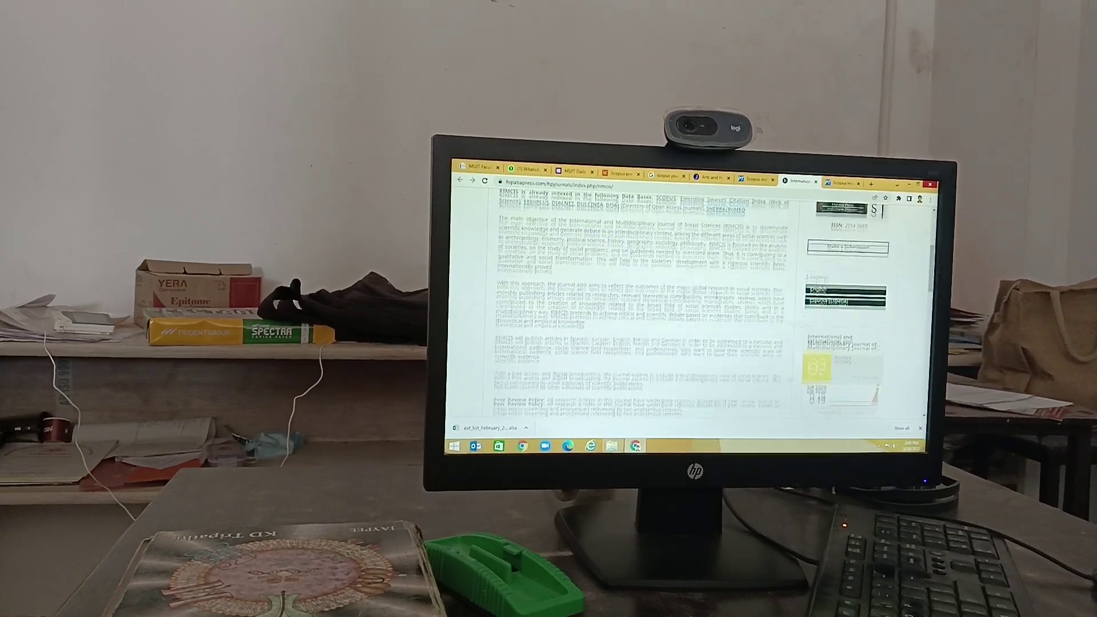
{"action": "scroll", "coordinate": [717, 297], "scroll_direction": "down", "scroll_amount": 3}
{"action": "scroll", "coordinate": [719, 297], "scroll_direction": "down", "scroll_amount": 2}
{"action": "scroll", "coordinate": [718, 296], "scroll_direction": "down", "scroll_amount": 2}
{"action": "scroll", "coordinate": [720, 296], "scroll_direction": "down", "scroll_amount": 2}
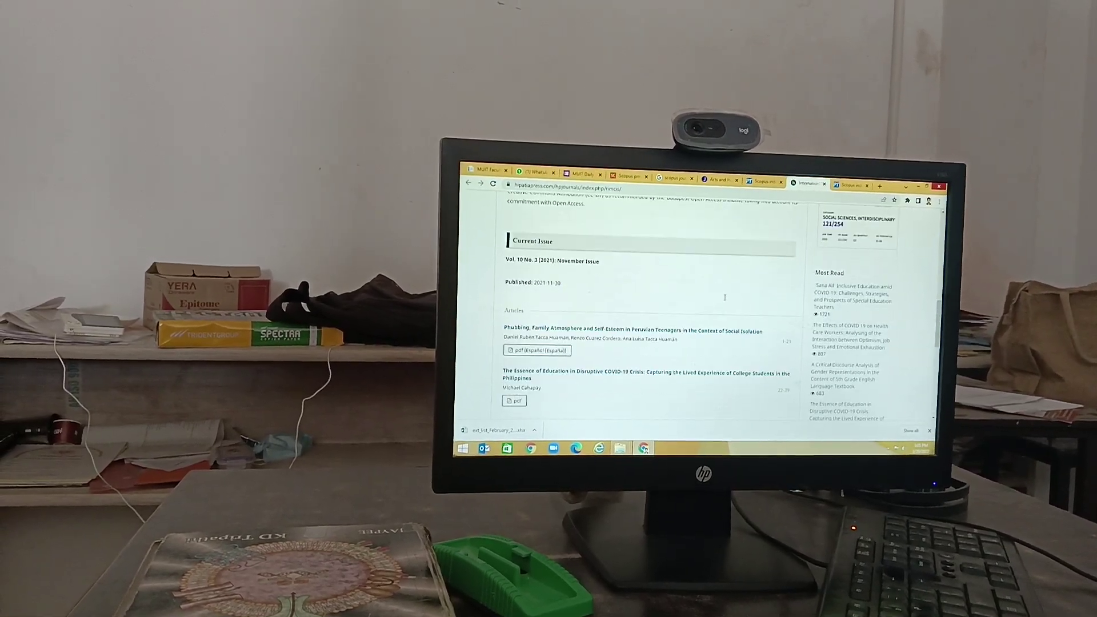
{"action": "scroll", "coordinate": [724, 297], "scroll_direction": "down", "scroll_amount": 2}
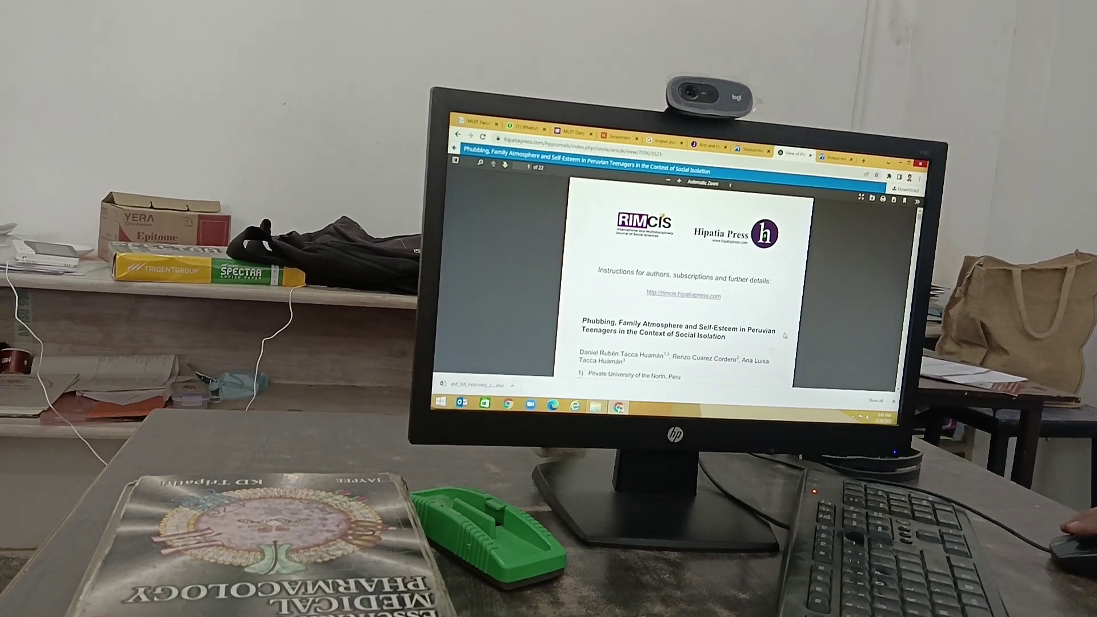
{"action": "scroll", "coordinate": [766, 310], "scroll_direction": "down", "scroll_amount": 3}
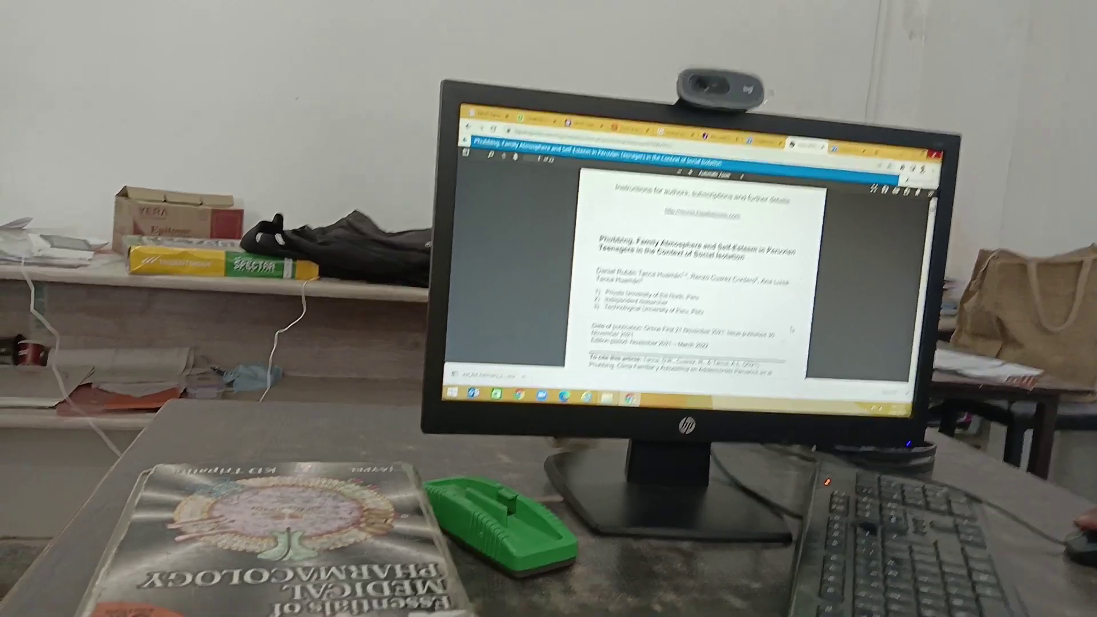
{"action": "scroll", "coordinate": [778, 344], "scroll_direction": "down", "scroll_amount": 2}
{"action": "scroll", "coordinate": [789, 345], "scroll_direction": "down", "scroll_amount": 3}
{"action": "scroll", "coordinate": [798, 349], "scroll_direction": "down", "scroll_amount": 2}
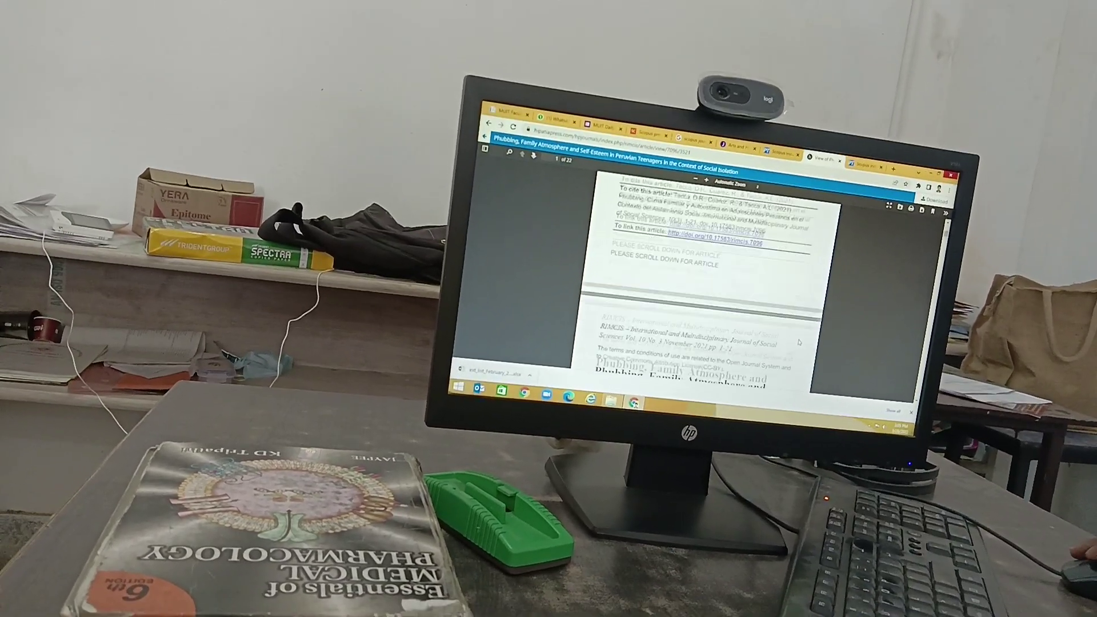
{"action": "scroll", "coordinate": [798, 348], "scroll_direction": "down", "scroll_amount": 2}
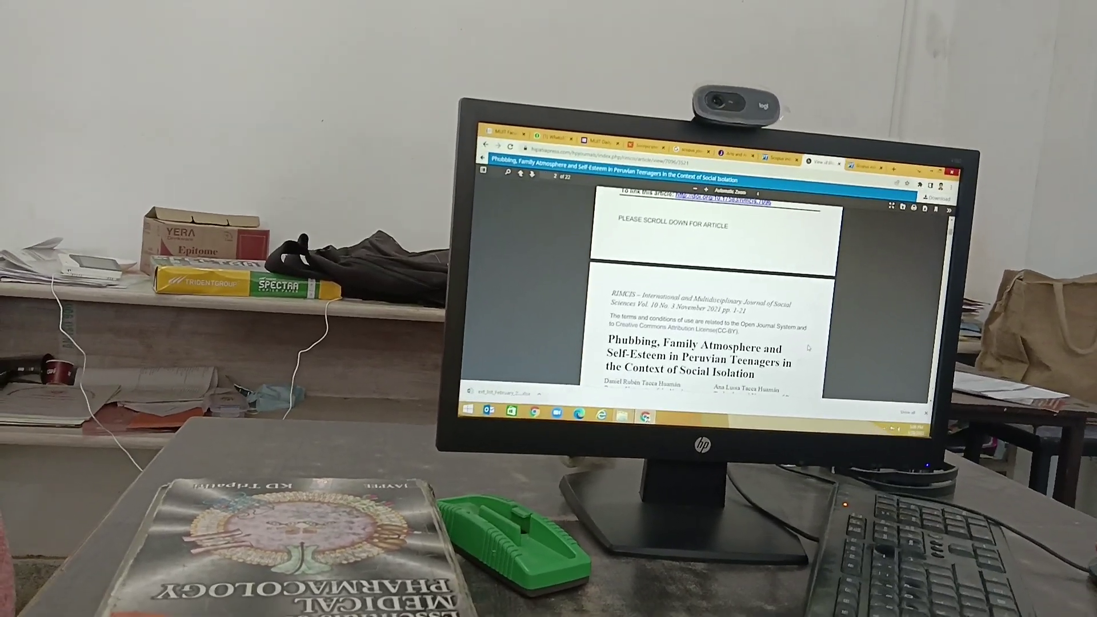
{"action": "scroll", "coordinate": [796, 345], "scroll_direction": "down", "scroll_amount": 3}
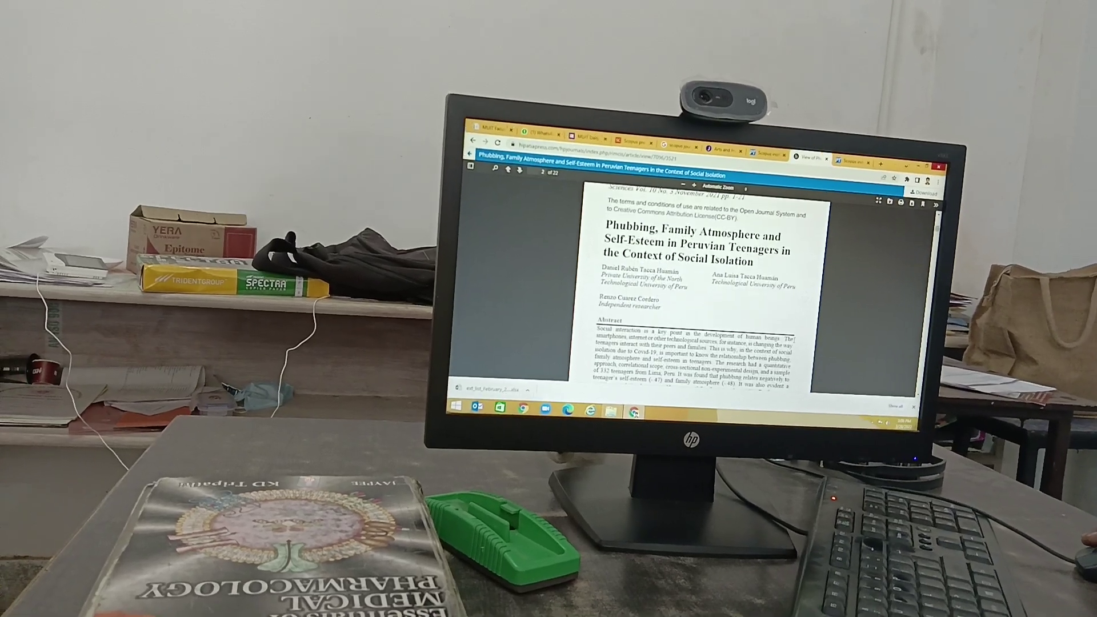